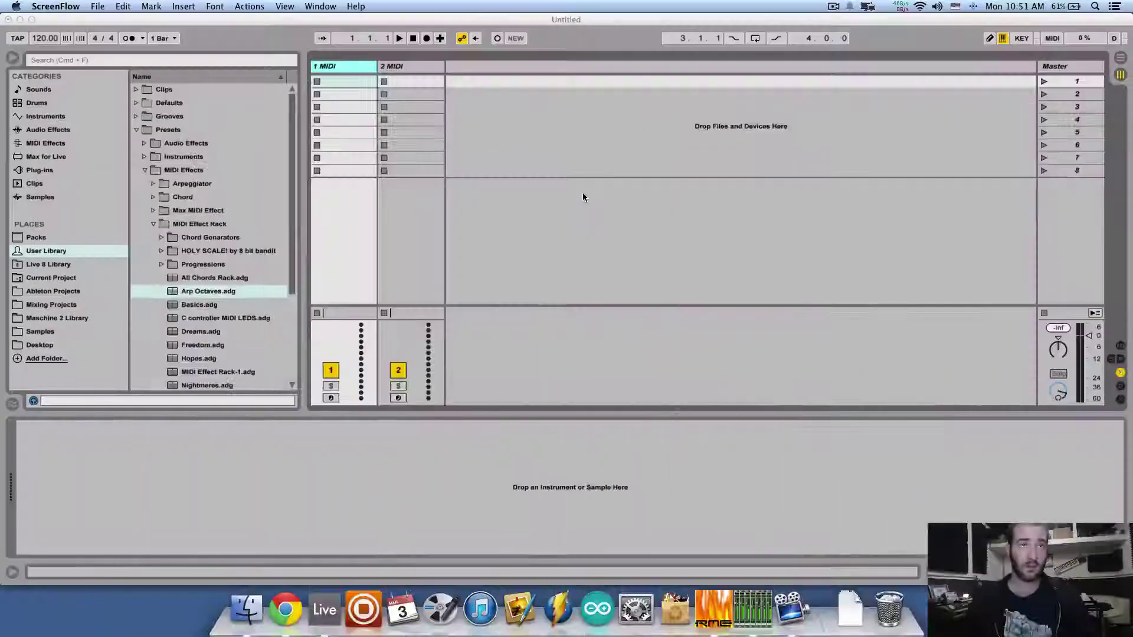
# - Load the Analog instrument onto the first MIDI track and lower its Filter 1 frequency to 2.1k
pyautogui.click(329, 79)
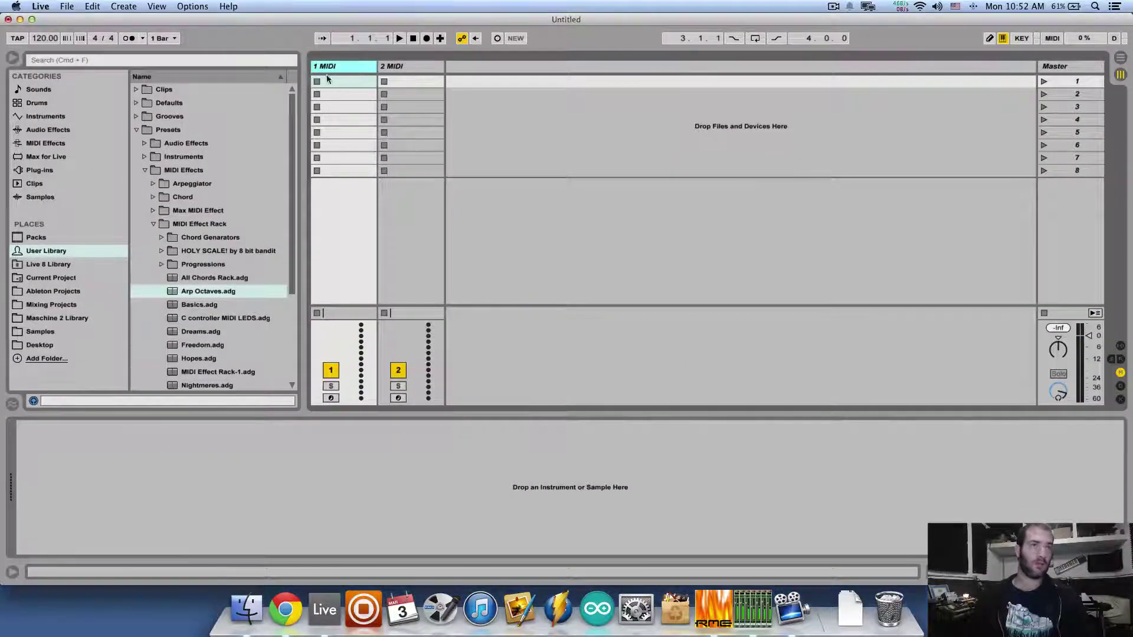
pyautogui.click(46, 116)
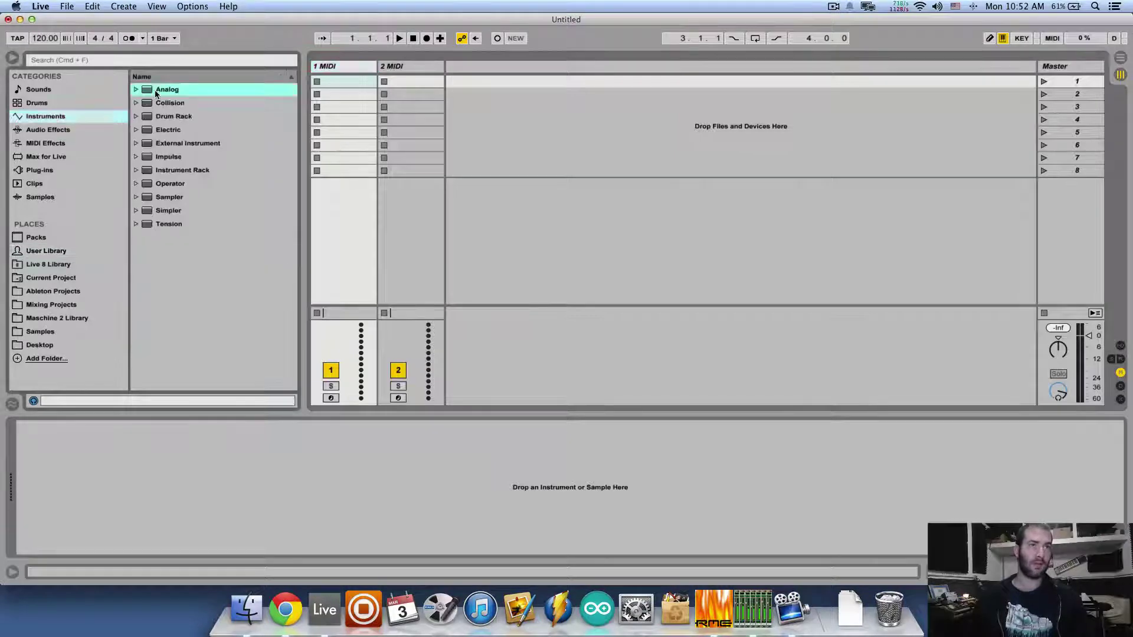
pyautogui.moveTo(155, 91); pyautogui.dragTo(351, 100)
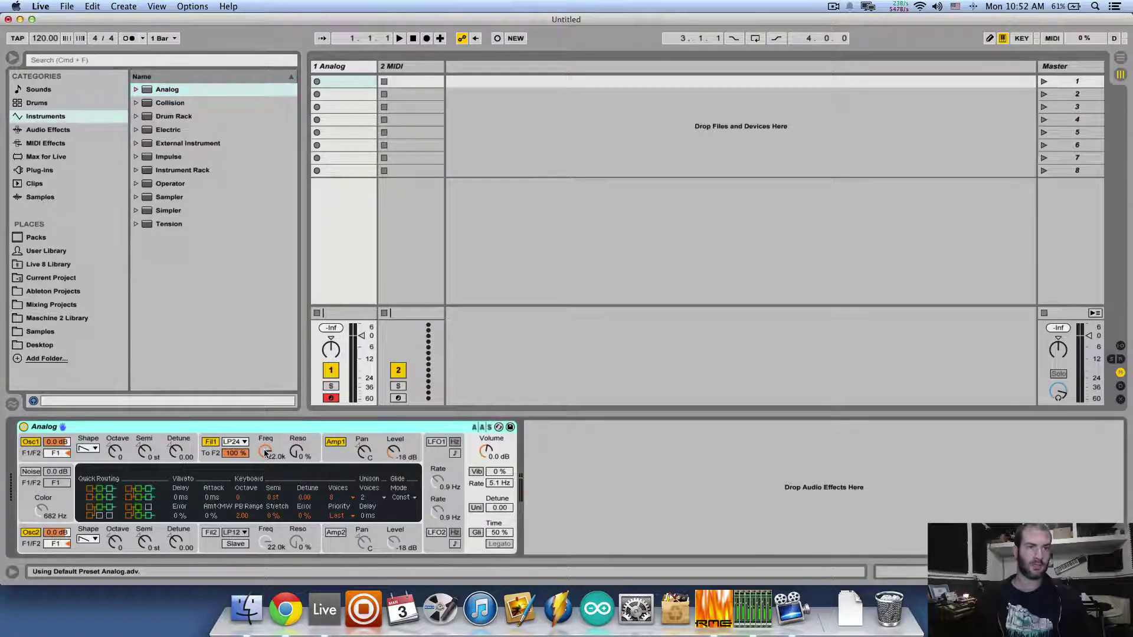
pyautogui.moveTo(266, 452)
pyautogui.mouseDown()
pyautogui.moveTo(266, 472)
pyautogui.moveTo(265, 455)
pyautogui.mouseUp()
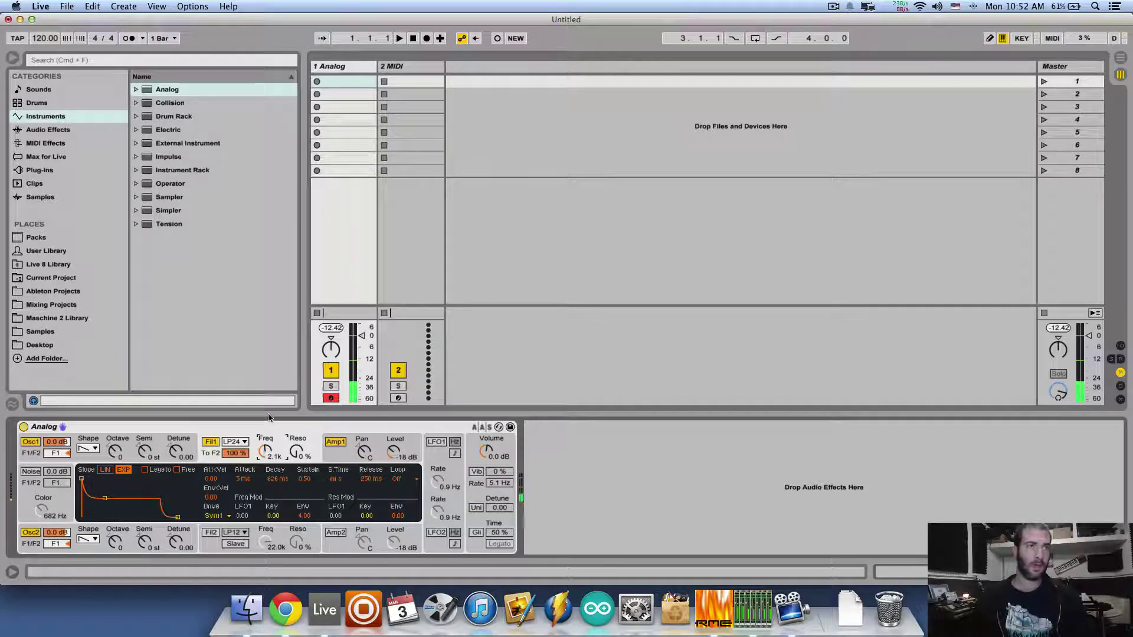
# - Insert an Arpeggiator before Analog with rate 1/16, style UpDown and 2 steps
pyautogui.click(59, 145)
pyautogui.moveTo(171, 90); pyautogui.dragTo(199, 456)
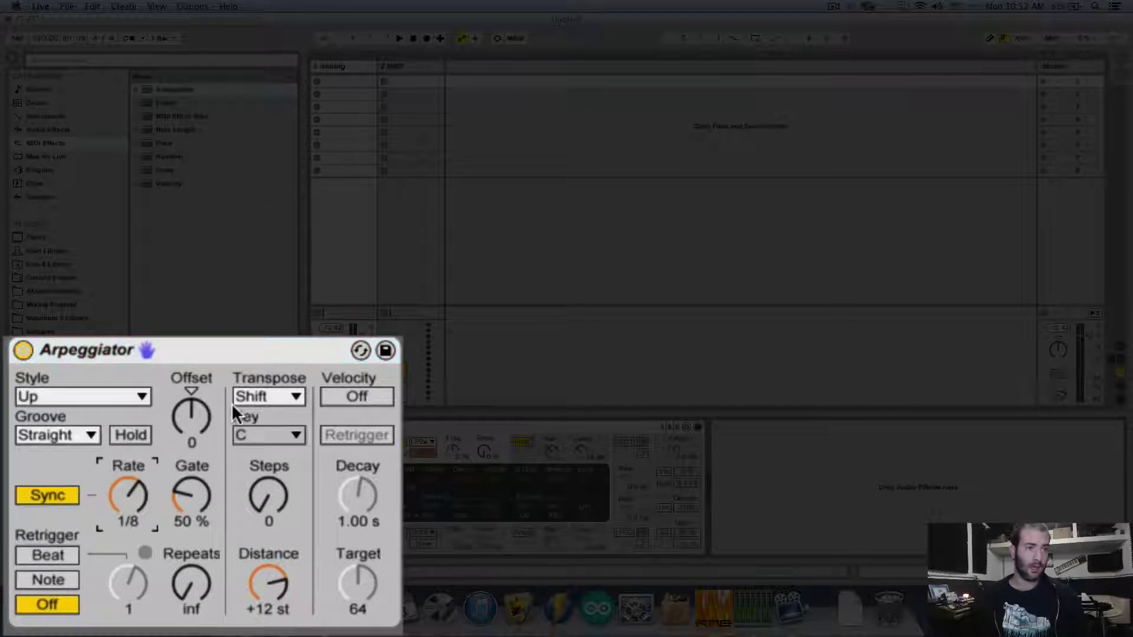
pyautogui.press('Down')
pyautogui.press('Down')
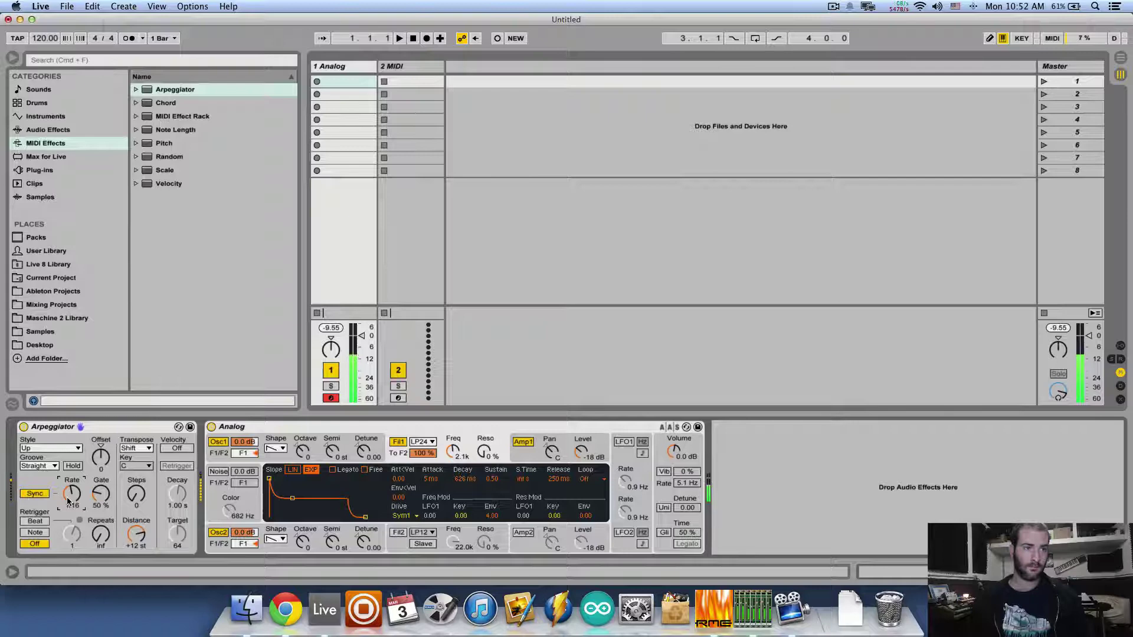
pyautogui.click(64, 449)
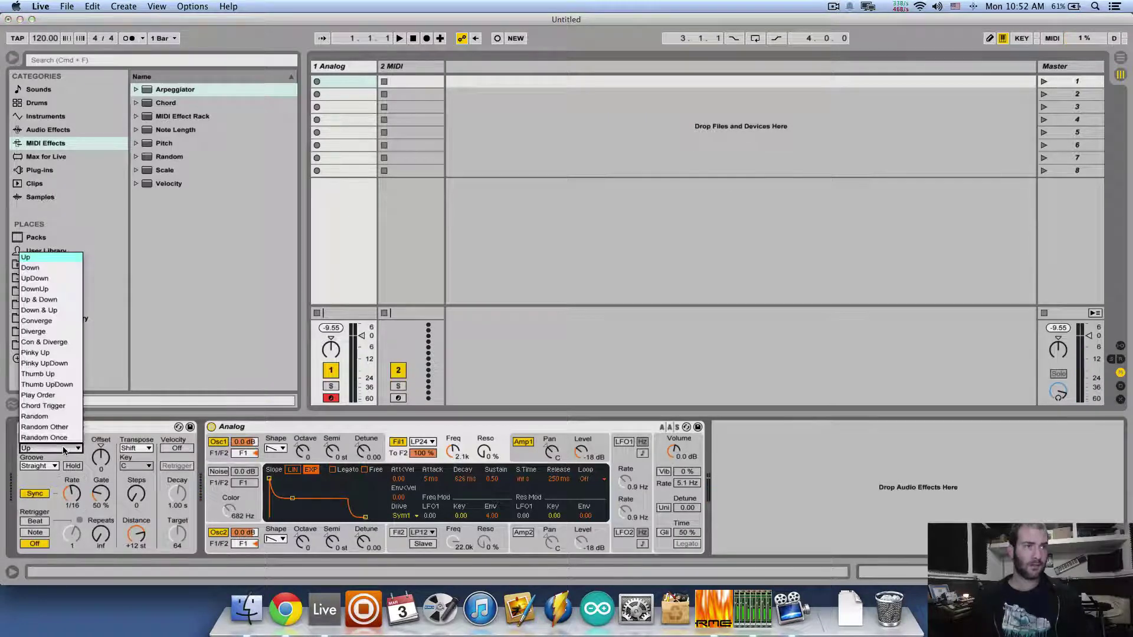
pyautogui.click(53, 279)
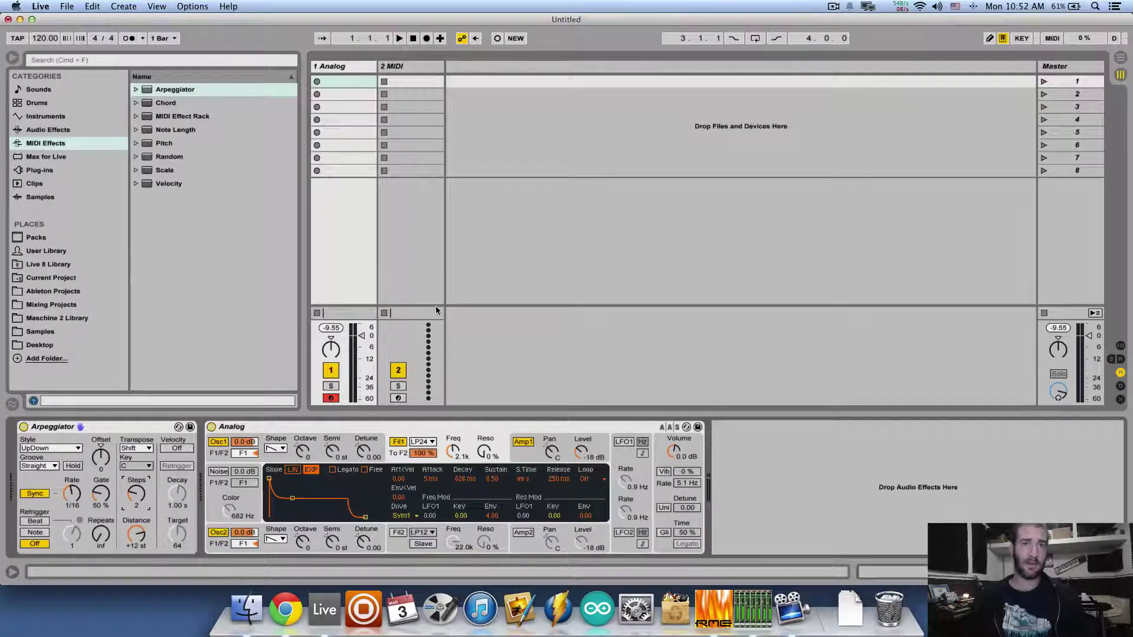
# - Show the input/output routing, set track 2's MIDI From to 1-Analog, and arm track 2 alongside track 1
pyautogui.click(417, 72)
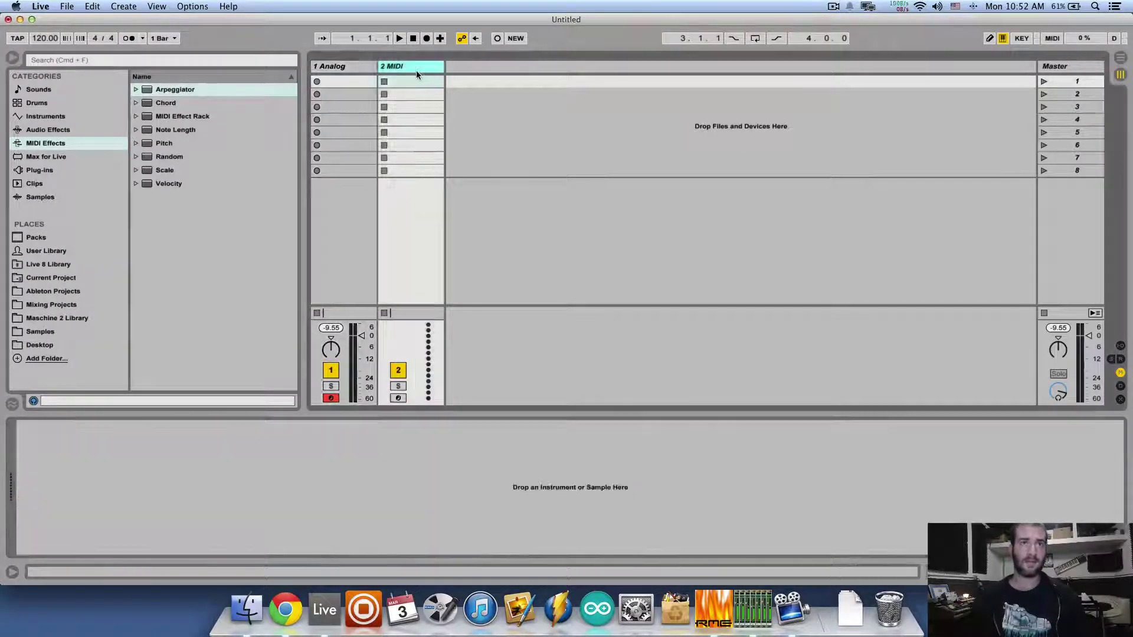
pyautogui.click(1121, 347)
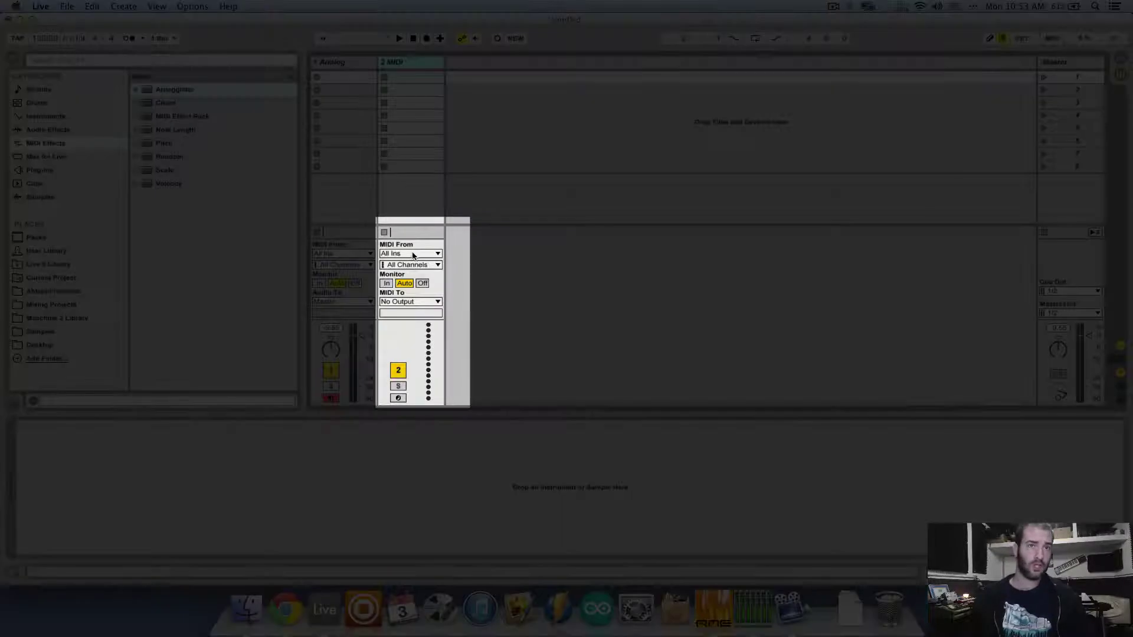
pyautogui.click(418, 254)
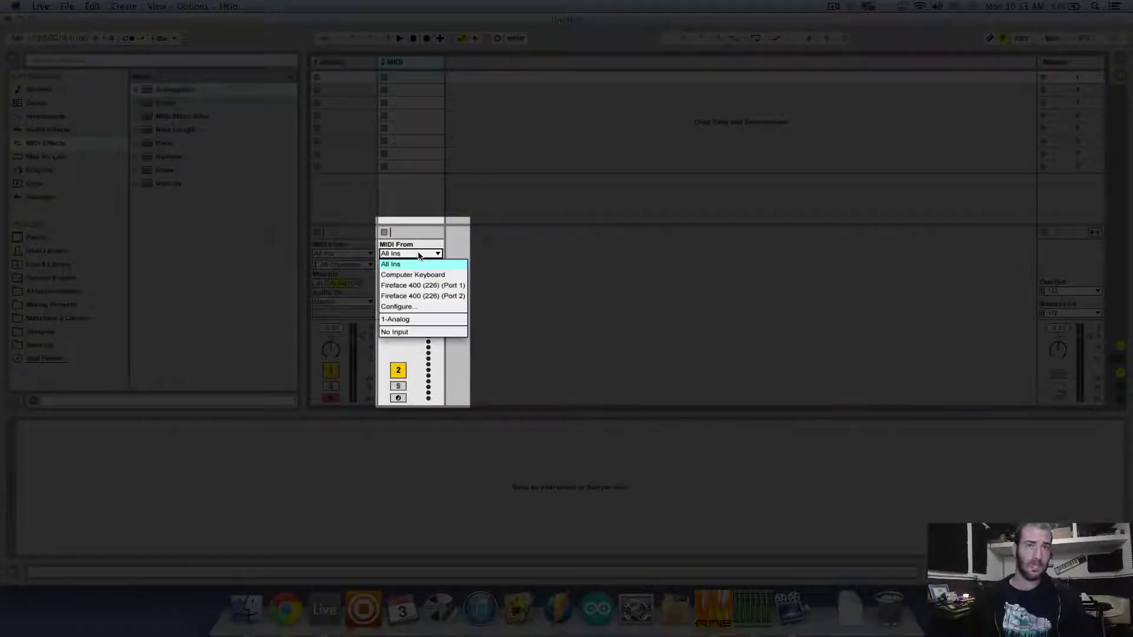
pyautogui.click(411, 321)
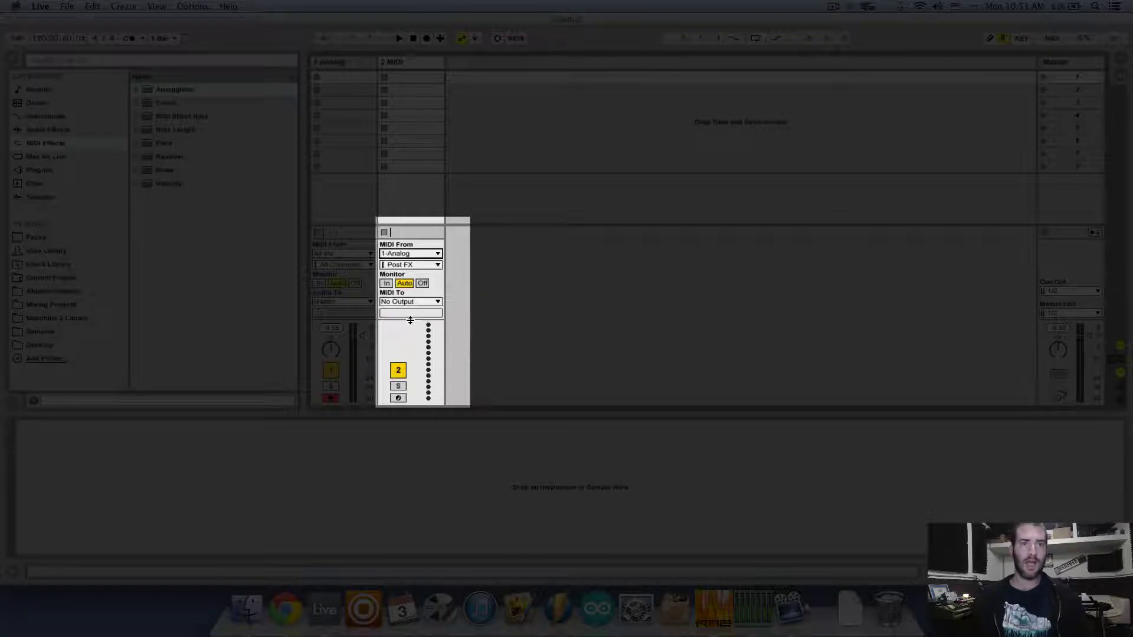
pyautogui.click(398, 398)
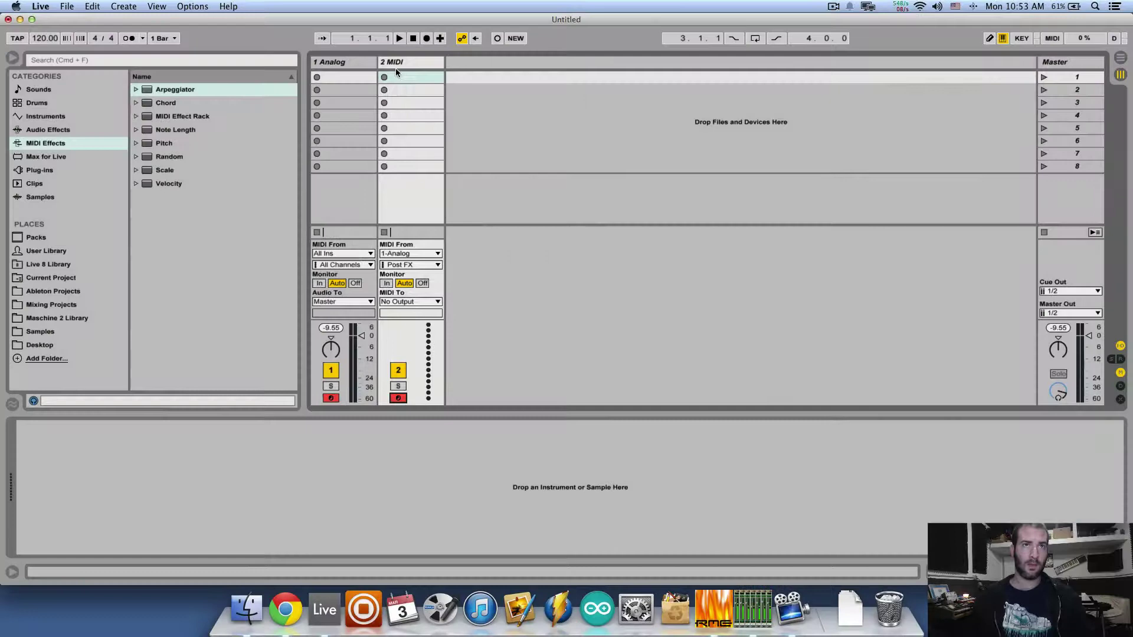
# - Record the arpeggiated notes into the first clip slot of track 2 and examine them in the clip's note editor
pyautogui.click(381, 77)
pyautogui.doubleClick(393, 79)
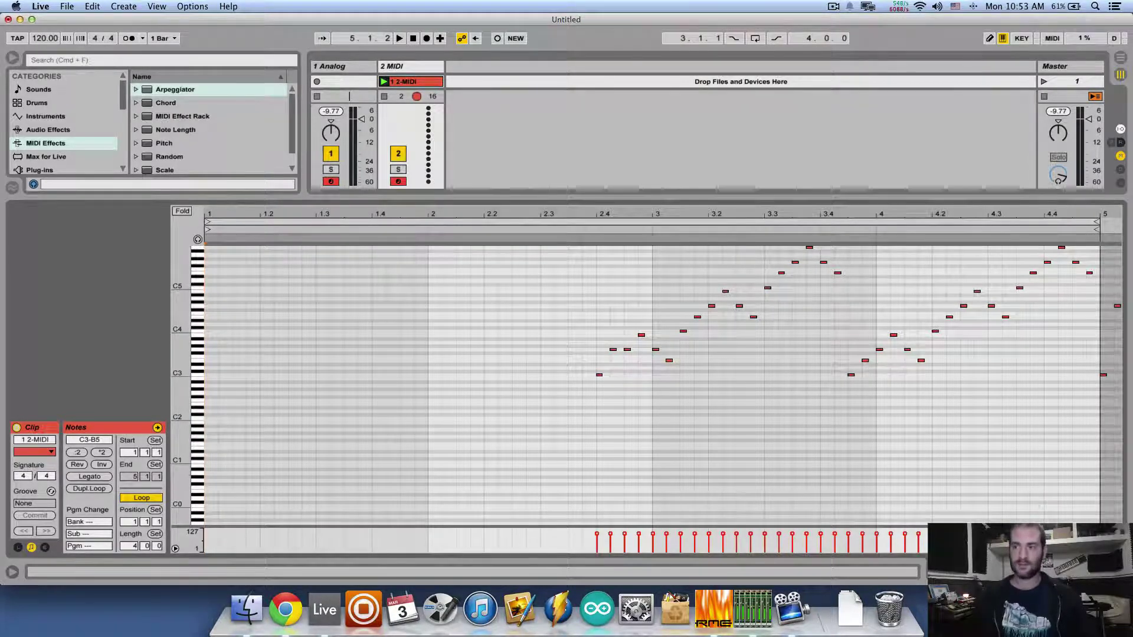
pyautogui.hotkey('shift', 'Tab')
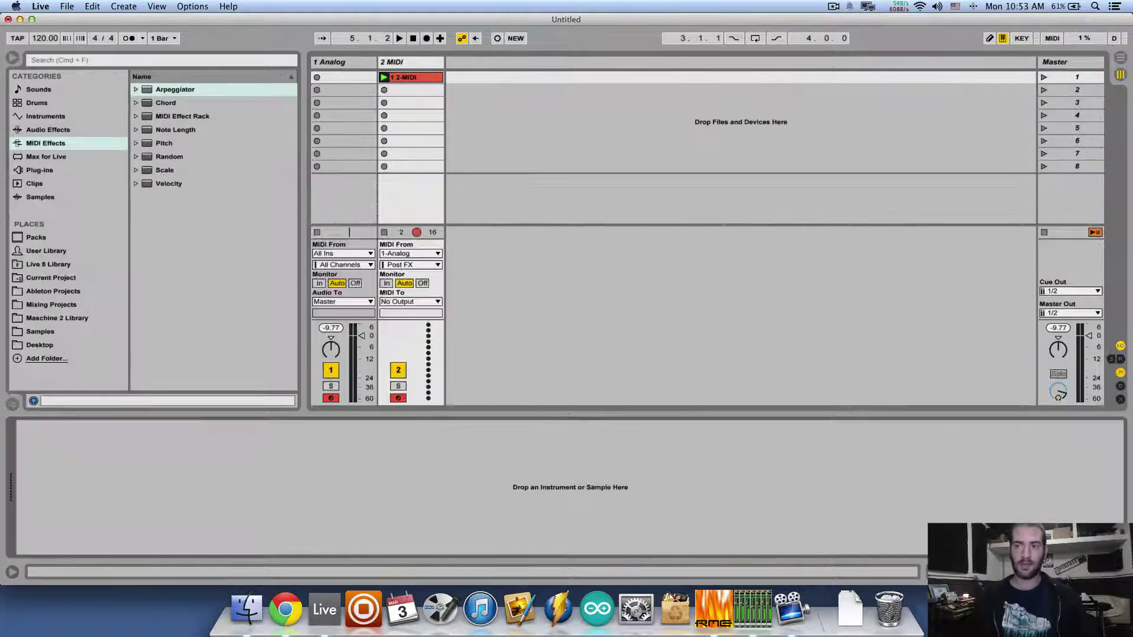
# - Set the Arpeggiator's steps to 0 on the Analog track and insert a Chord effect before it
pyautogui.click(345, 63)
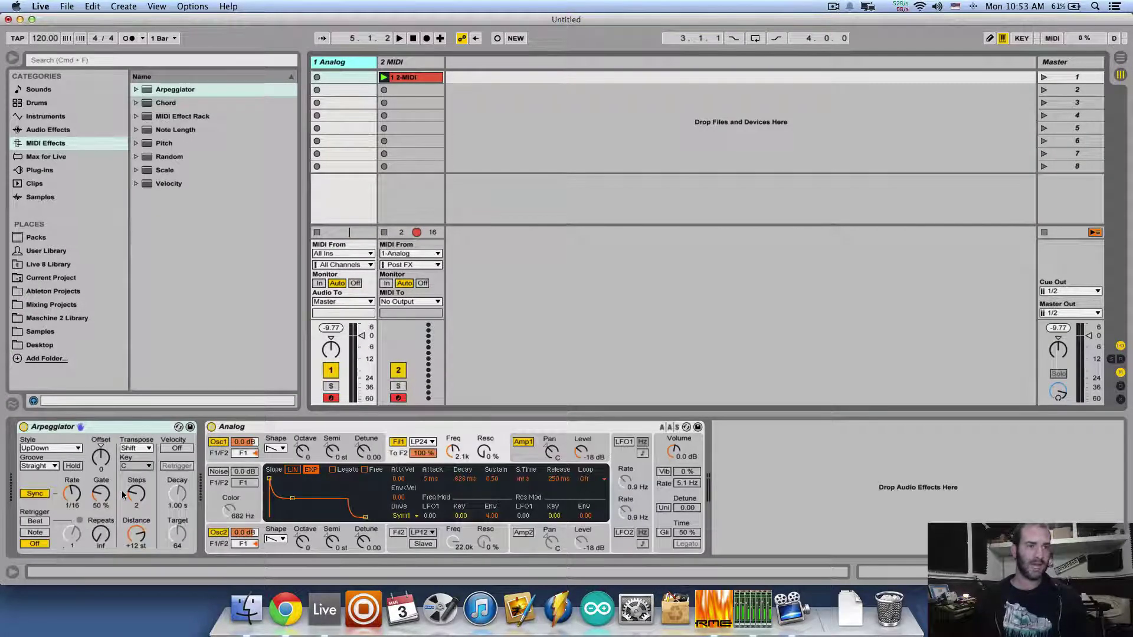
pyautogui.moveTo(123, 495); pyautogui.dragTo(123, 503)
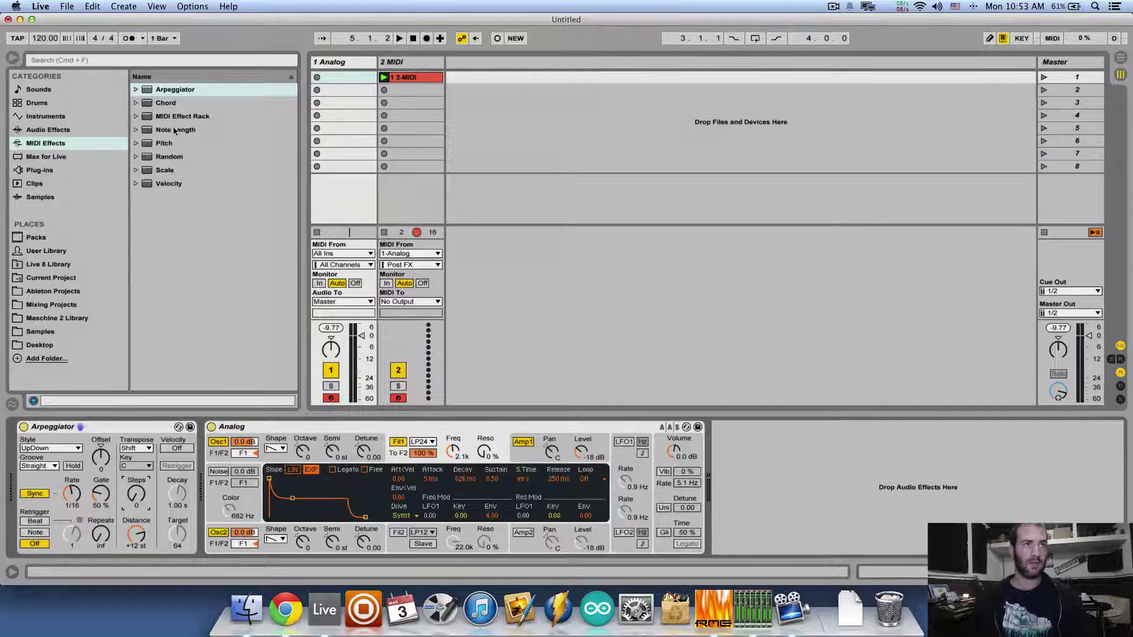
pyautogui.moveTo(166, 103); pyautogui.dragTo(64, 464)
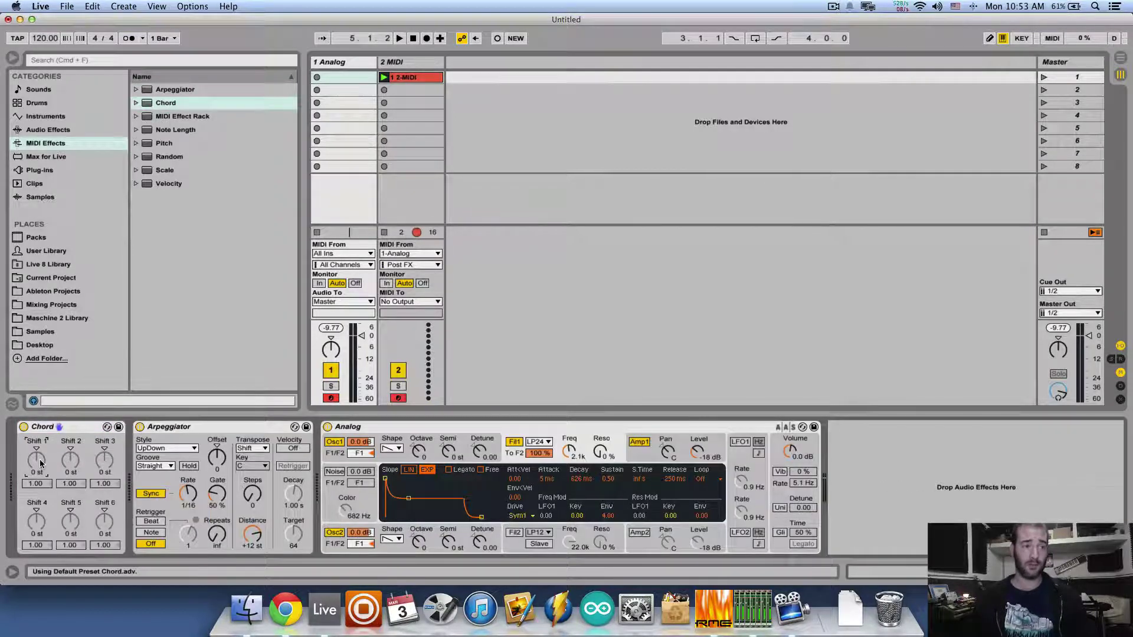
# - Set the Chord effect's Shift 1 to +12 st and duplicate the effect
pyautogui.moveTo(40, 464); pyautogui.dragTo(40, 436)
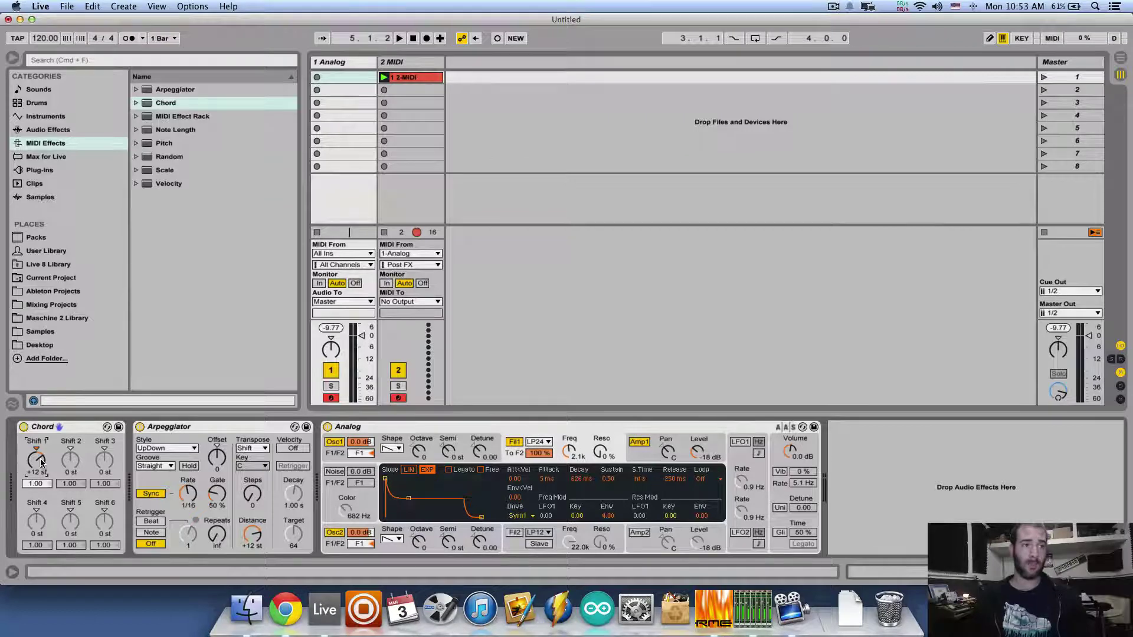
pyautogui.click(85, 429)
pyautogui.press('super+d')
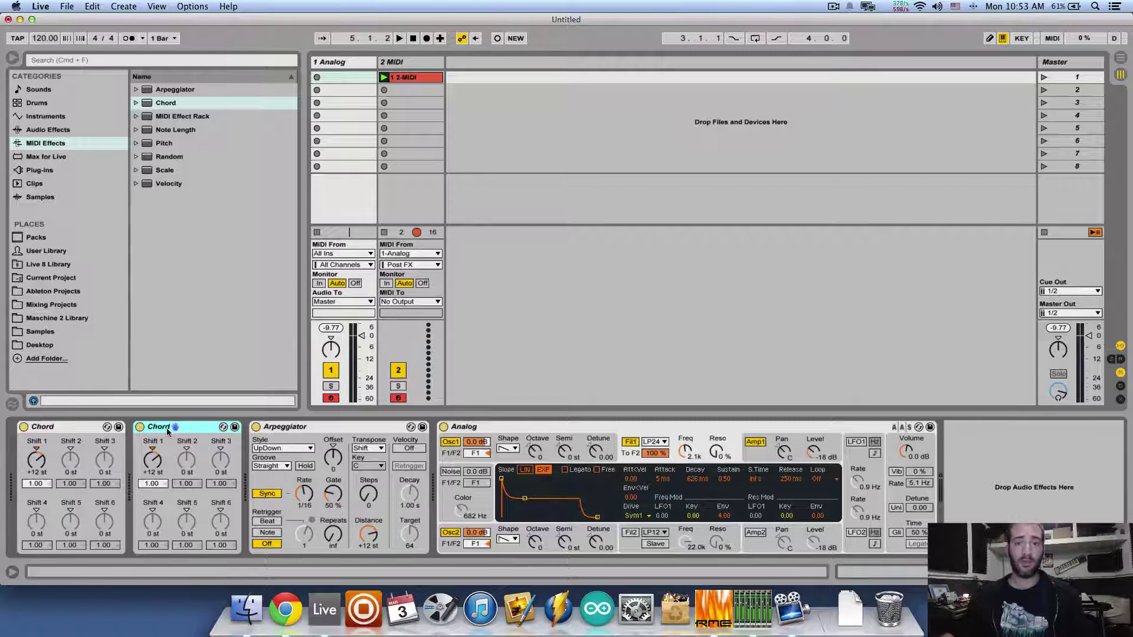
pyautogui.click(298, 427)
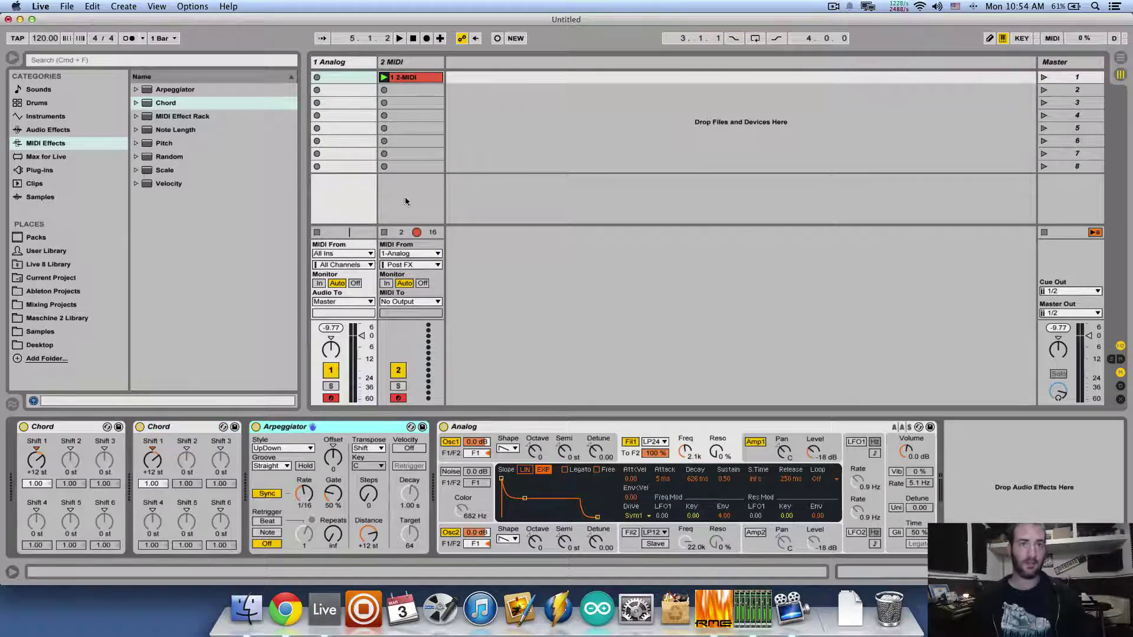
# - Record the Chord-driven arpeggio into track 2's second clip slot, examine its notes, and stop playback
pyautogui.click(384, 90)
pyautogui.doubleClick(412, 90)
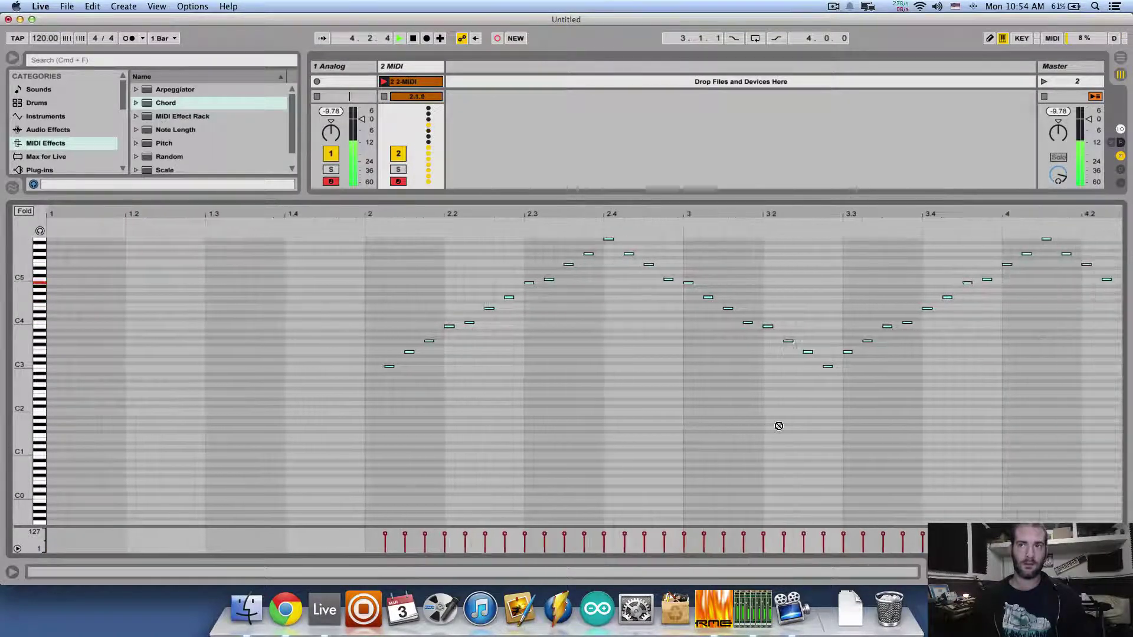
pyautogui.press('space')
# - Set the Arpeggiator's rate to 1/32 and delete both Chord effects from the Analog track
pyautogui.click(357, 66)
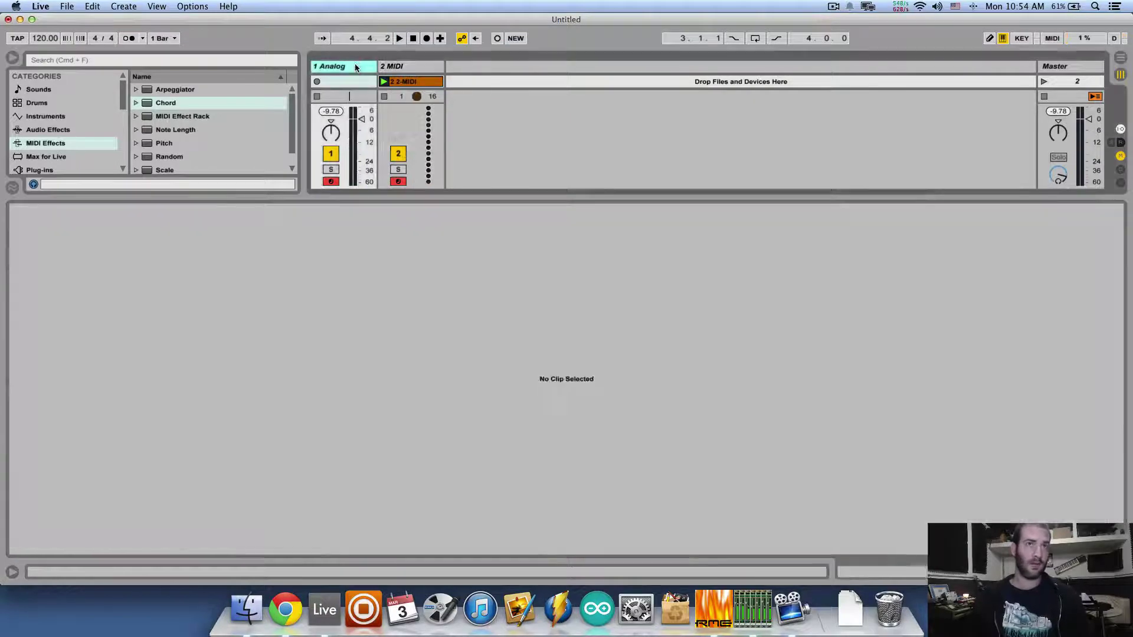
pyautogui.hotkey('shift', 'Tab')
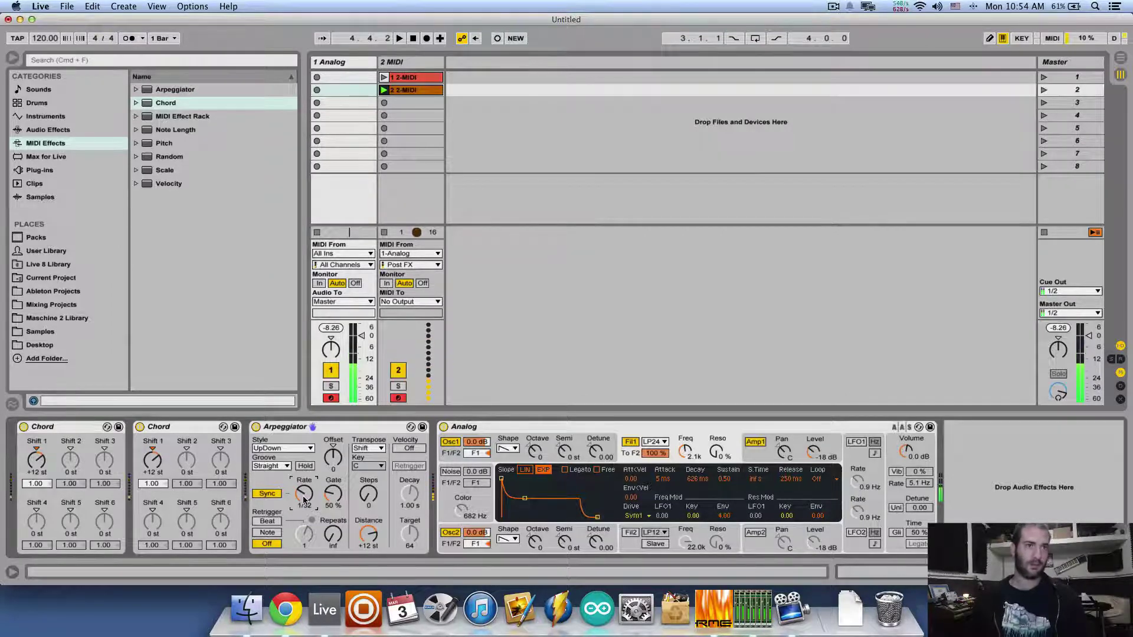
pyautogui.click(110, 422)
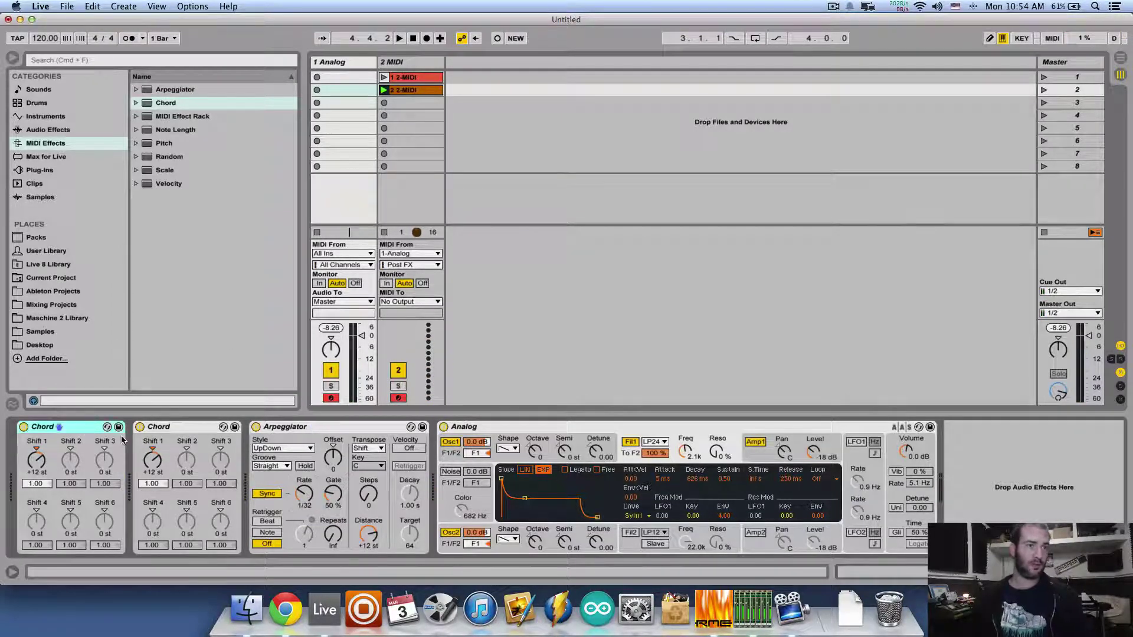
pyautogui.press('Delete')
pyautogui.press('Delete')
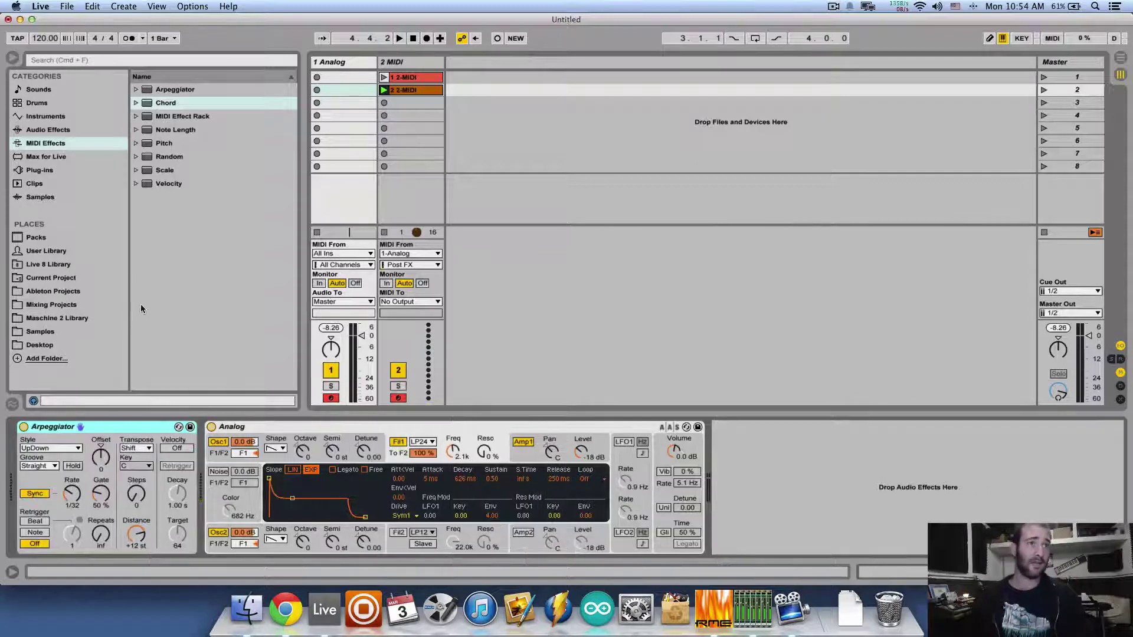
# - Load the MIDI Effect Rack preset Arp Octaves.adg before the Arpeggiator
pyautogui.click(137, 117)
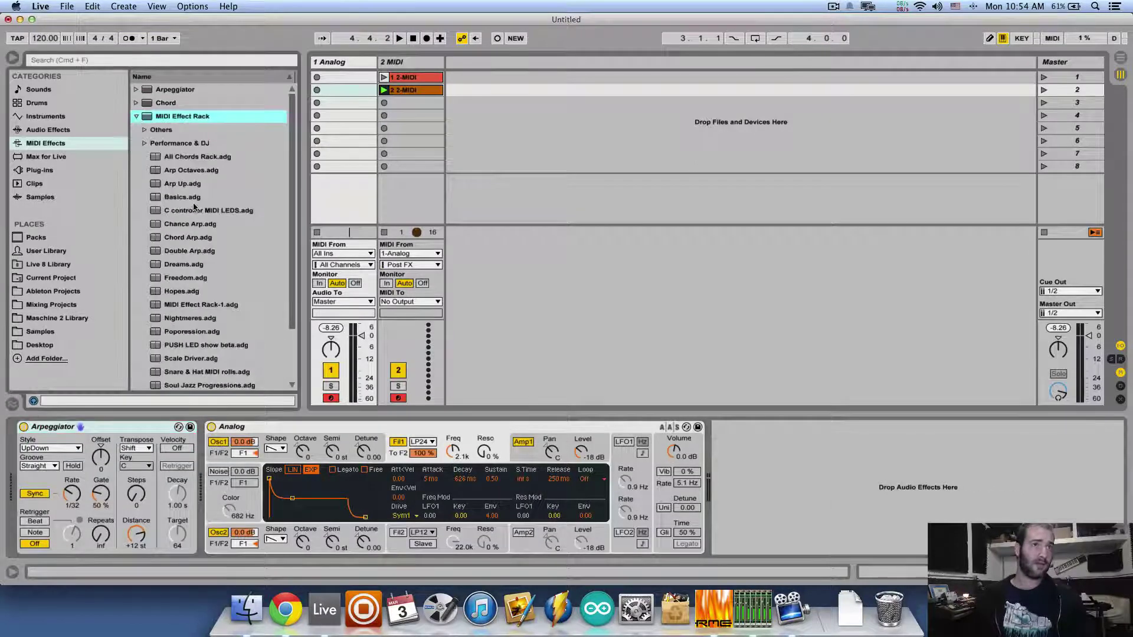
pyautogui.click(193, 170)
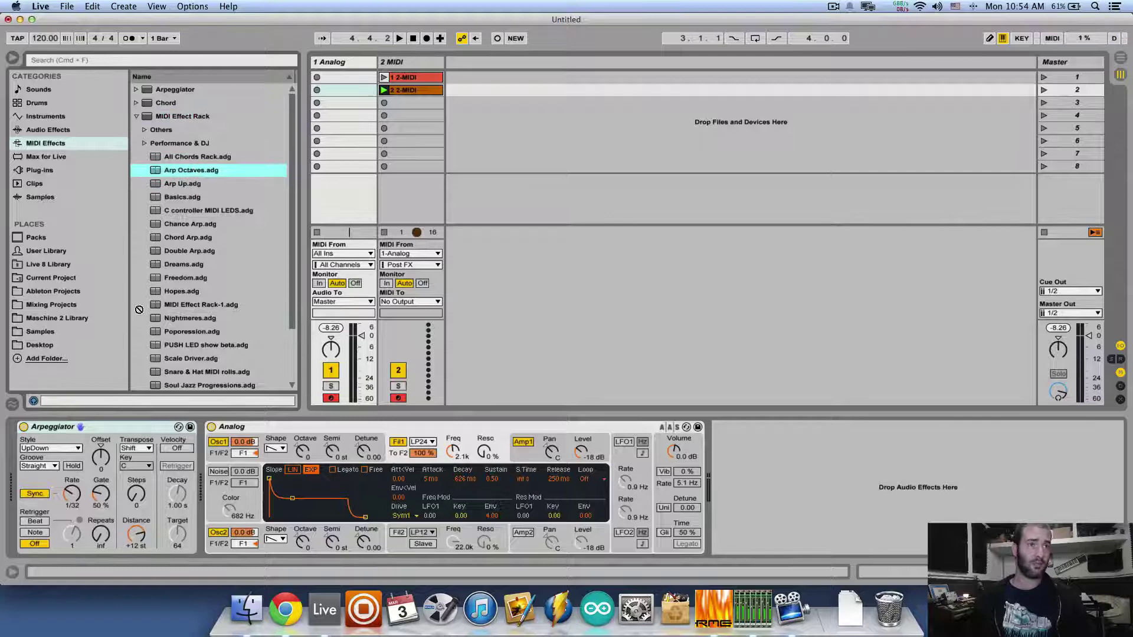
pyautogui.moveTo(139, 310); pyautogui.dragTo(33, 455)
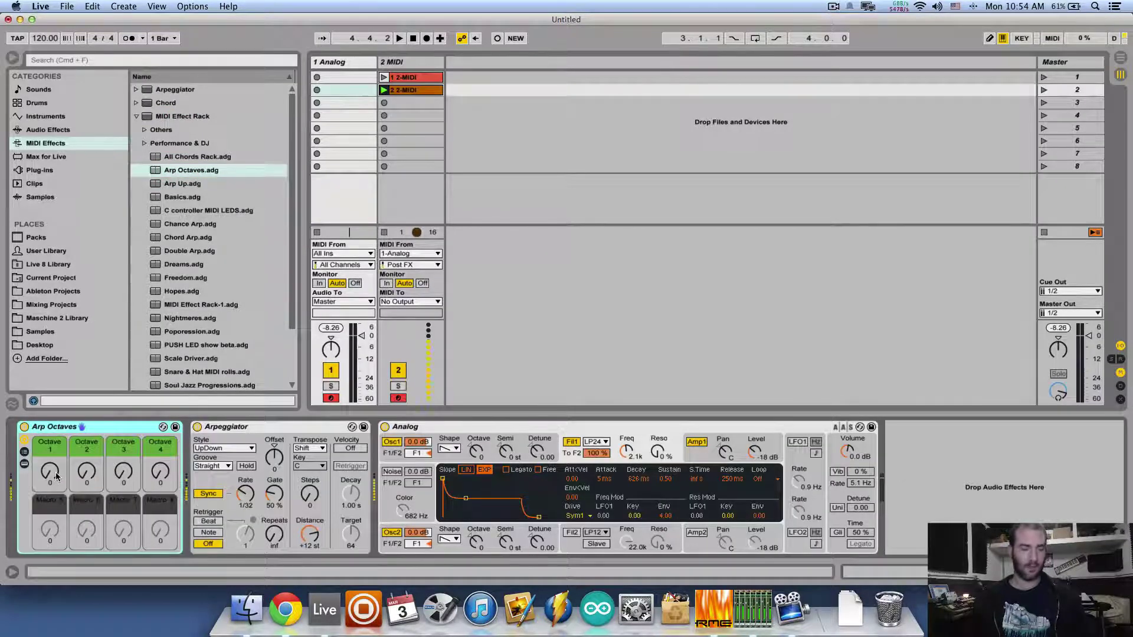
# - Try the rack's Octave 1, 2 and 3 macros at 12, 15 and 3, and reset them to 0
pyautogui.click(57, 477)
pyautogui.moveTo(57, 476); pyautogui.dragTo(120, 502)
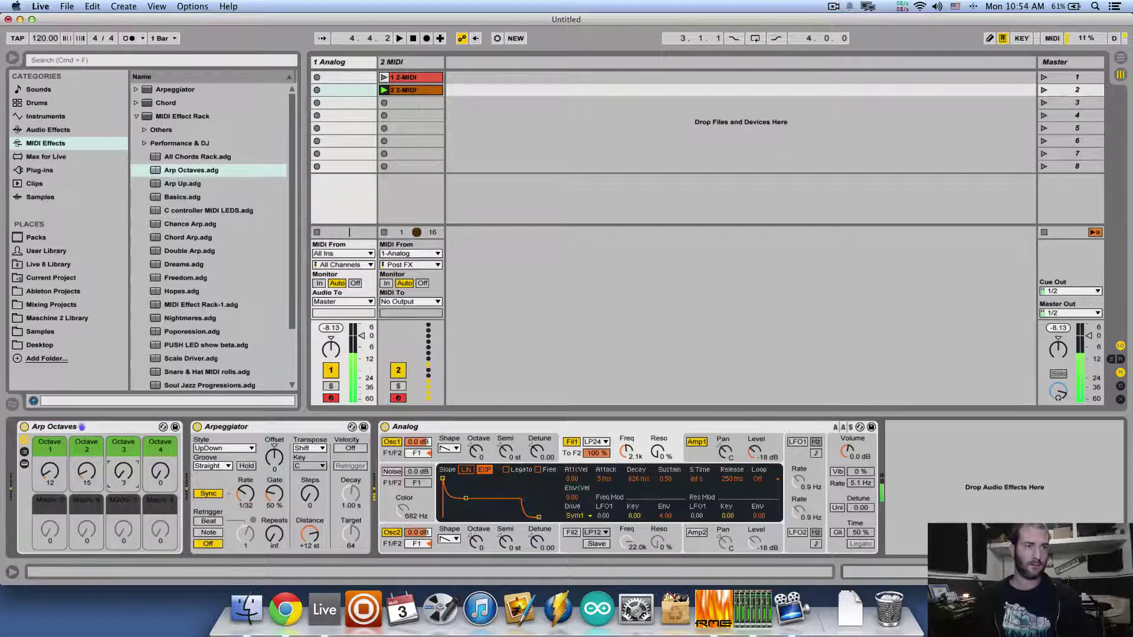
pyautogui.doubleClick(117, 479)
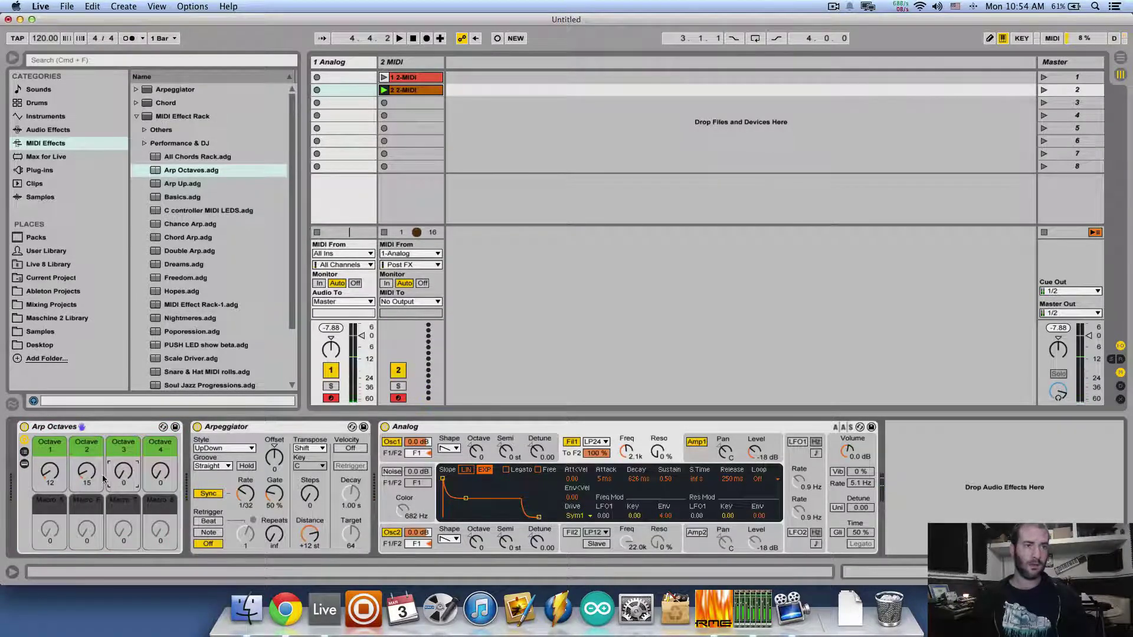
pyautogui.moveTo(56, 475); pyautogui.dragTo(56, 479)
# - Switch the Arpeggiator's style to Diverge and set the rack's Octave 1 macro to 27 and Octave 2 to 20
pyautogui.click(232, 449)
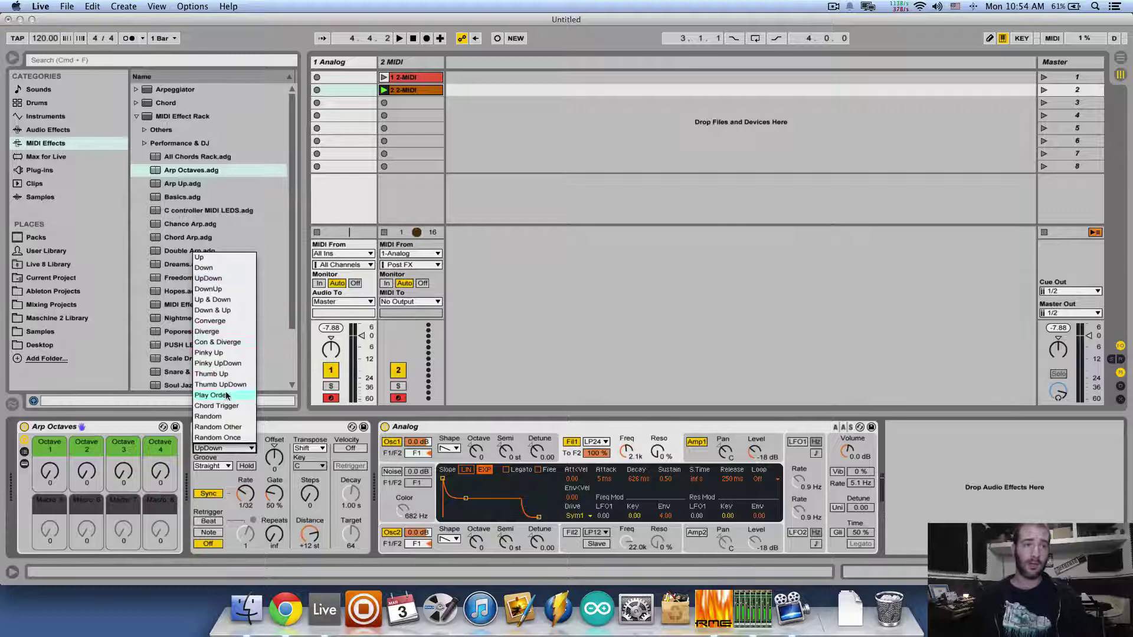
pyautogui.click(226, 333)
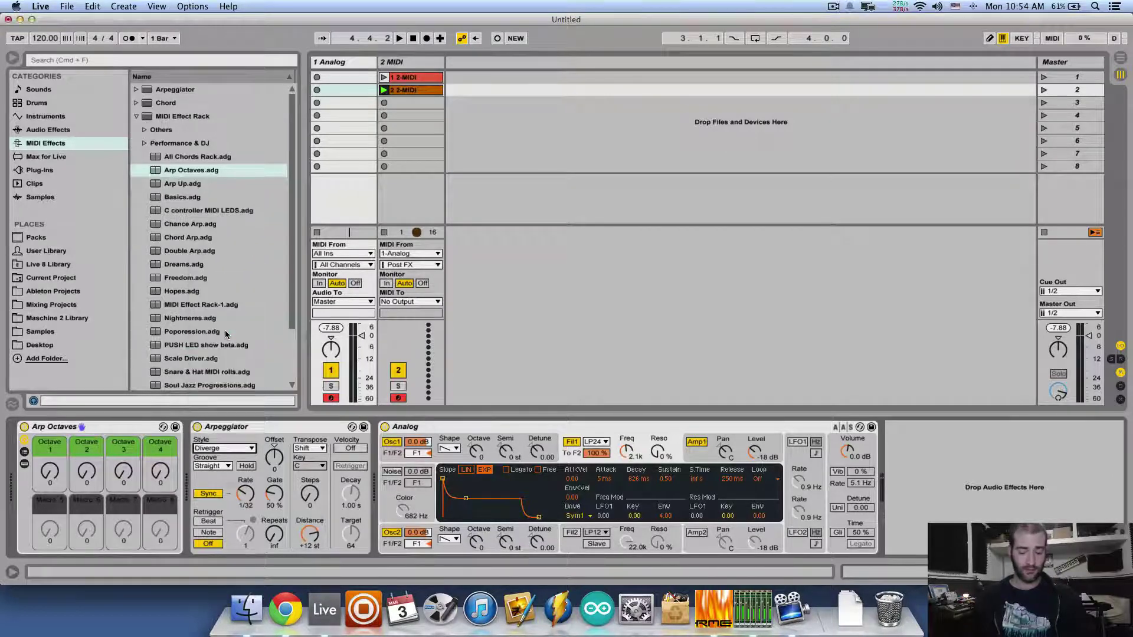
pyautogui.moveTo(301, 504)
pyautogui.mouseDown()
pyautogui.moveTo(299, 493)
pyautogui.moveTo(300, 504)
pyautogui.mouseUp()
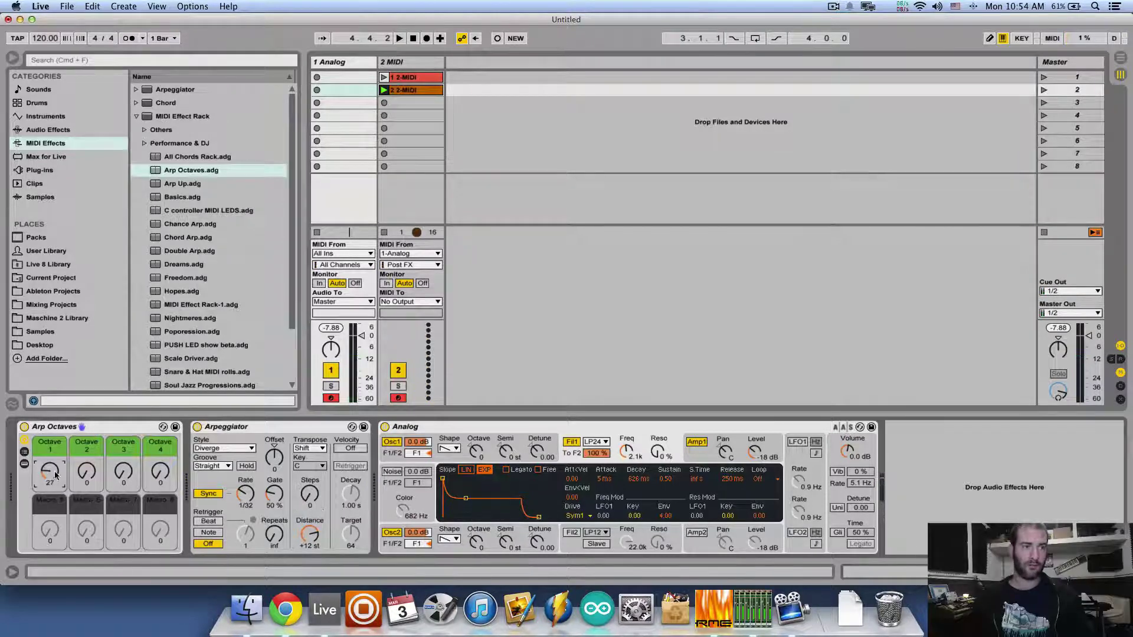
pyautogui.moveTo(86, 472); pyautogui.dragTo(86, 471)
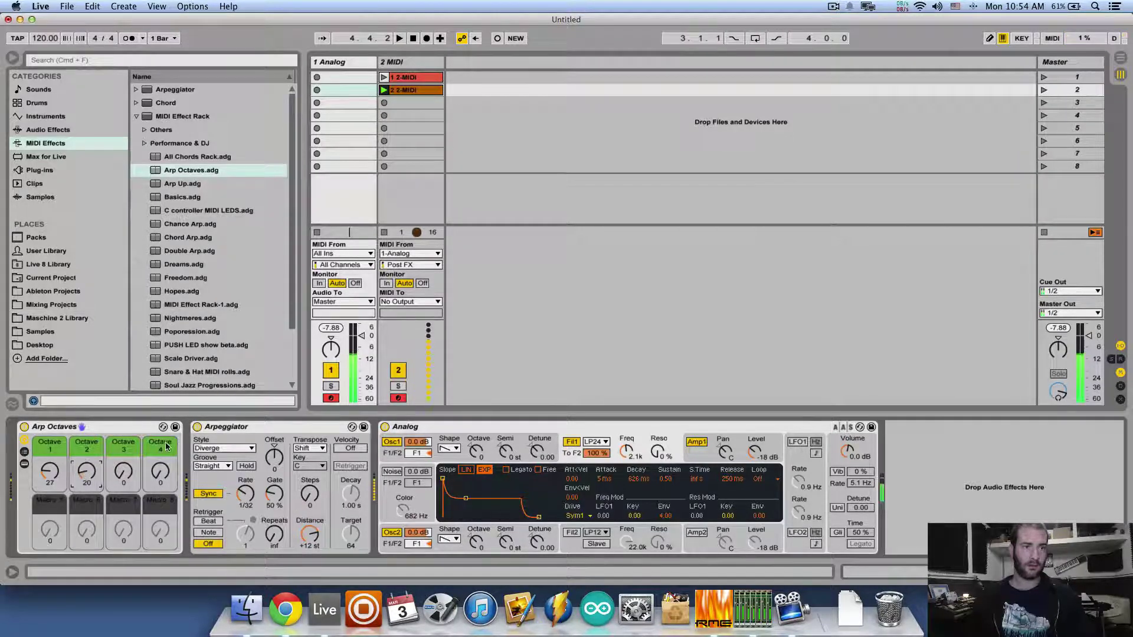